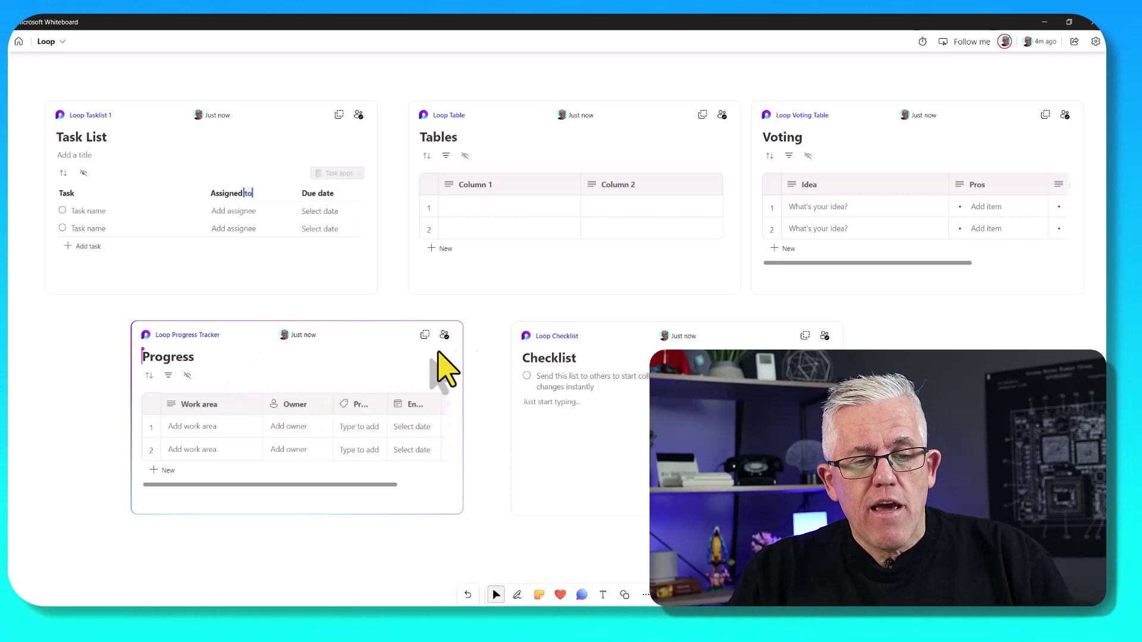
- Open the Progress tracker in Loop on the web and append ' Change Here' to its title
click(444, 335)
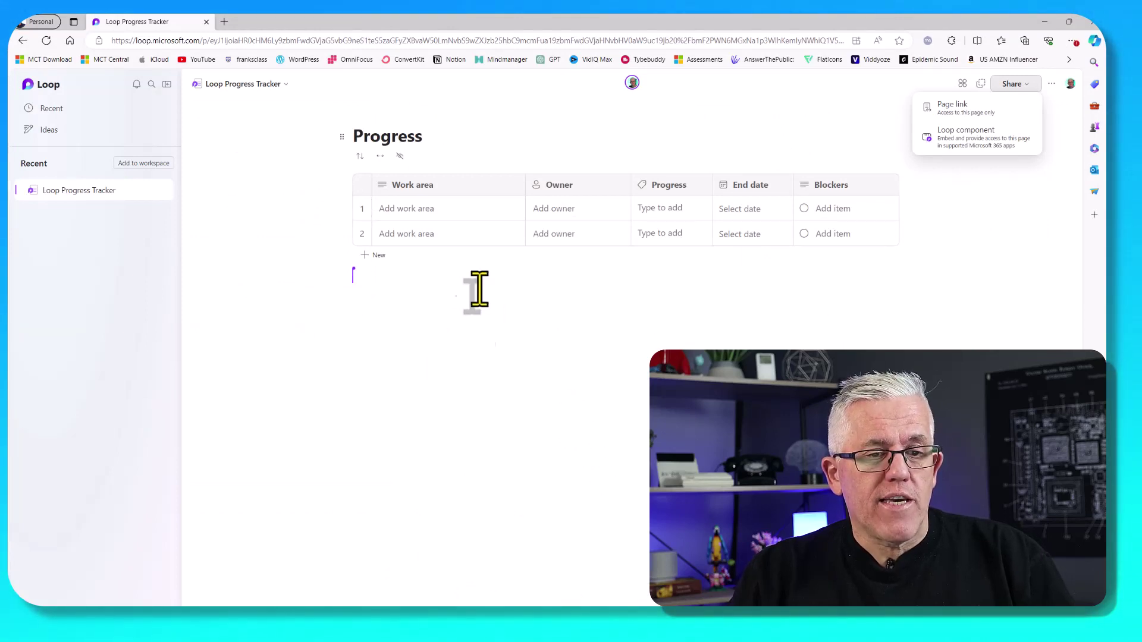
click(455, 214)
click(434, 137)
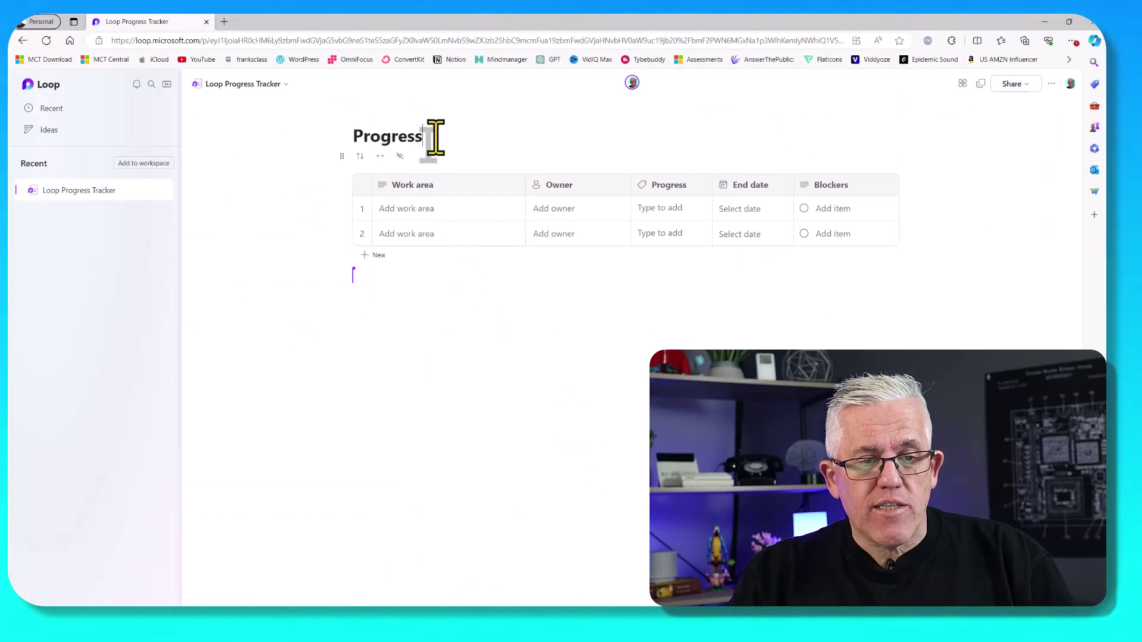
text(Change Here)
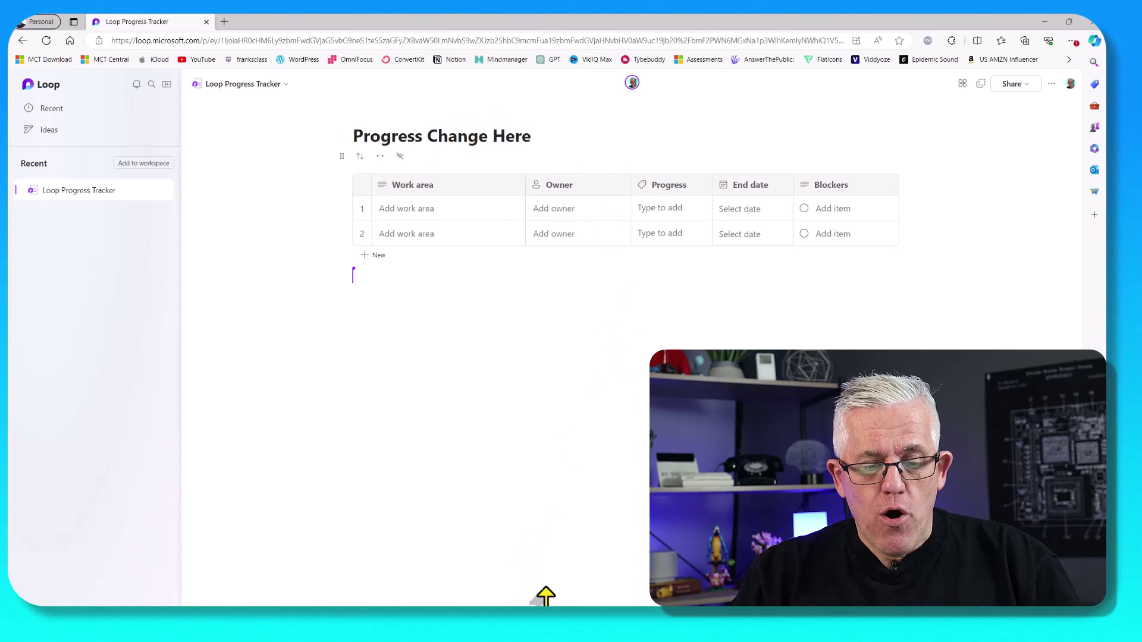
- Go back to the whiteboard list and create a new board, Whiteboard 142
click(532, 588)
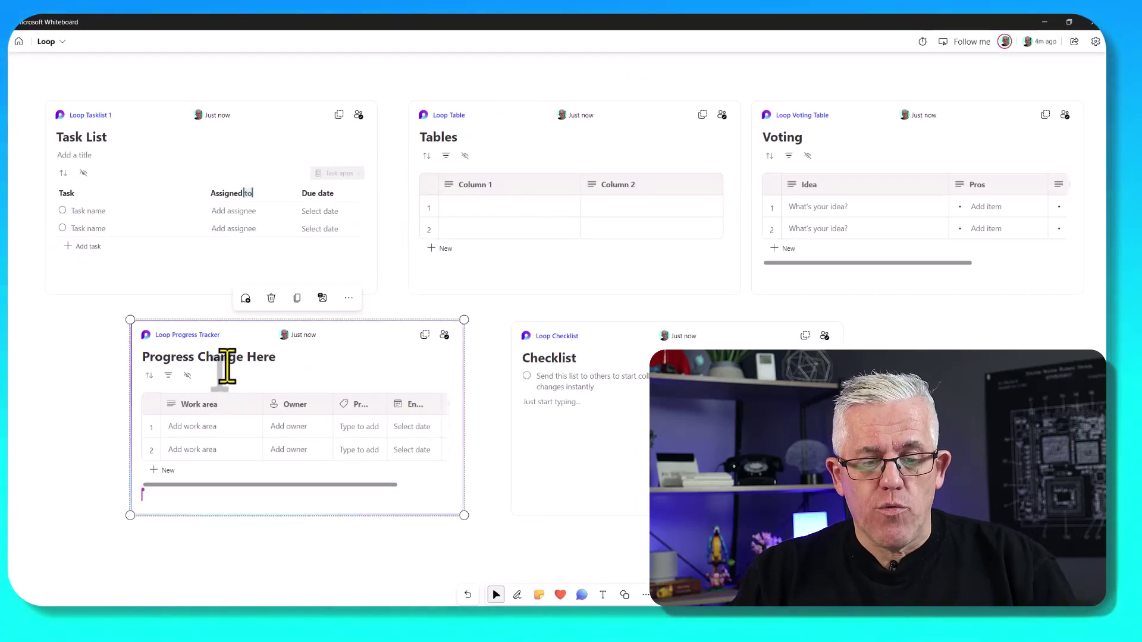
click(19, 41)
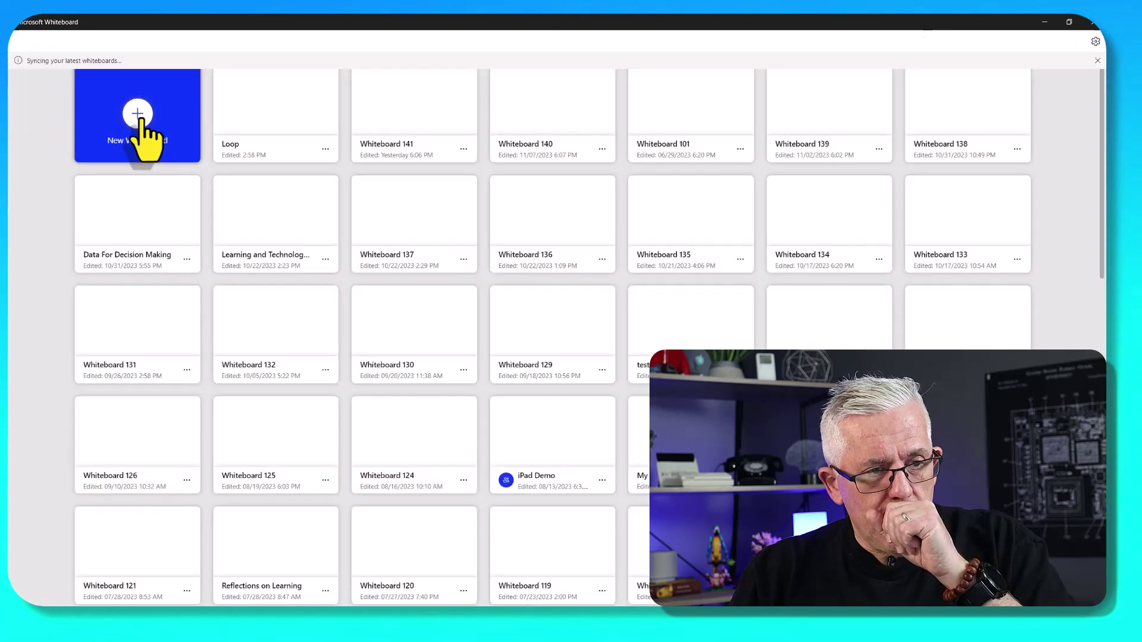
click(143, 122)
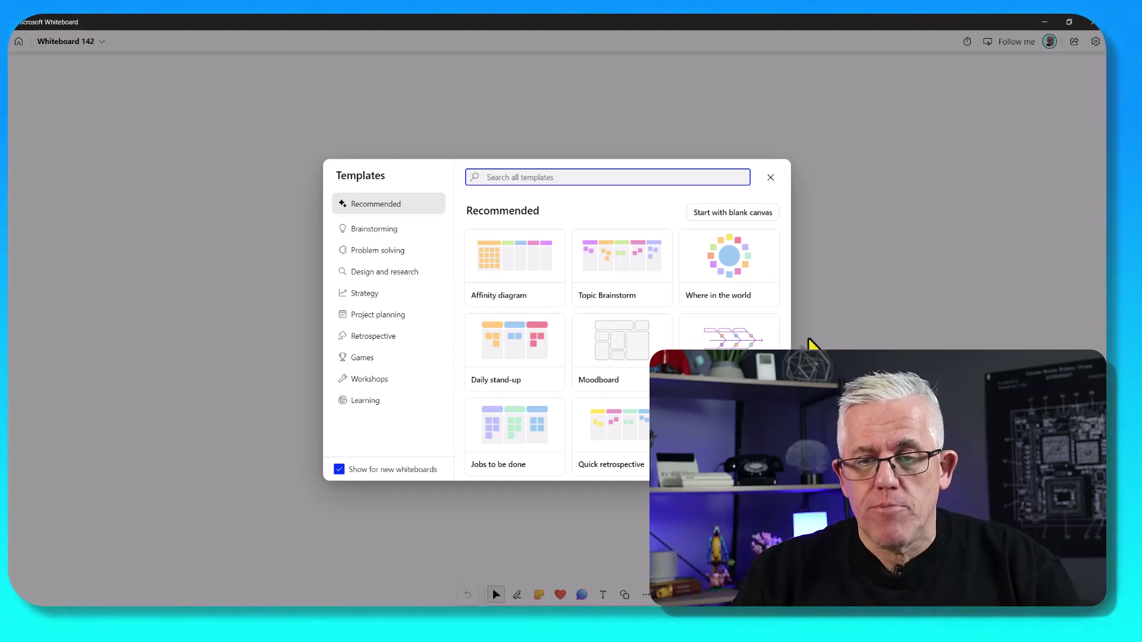
- Skip templates and insert an empty two-column Loop Table 1 onto the blank board
click(770, 177)
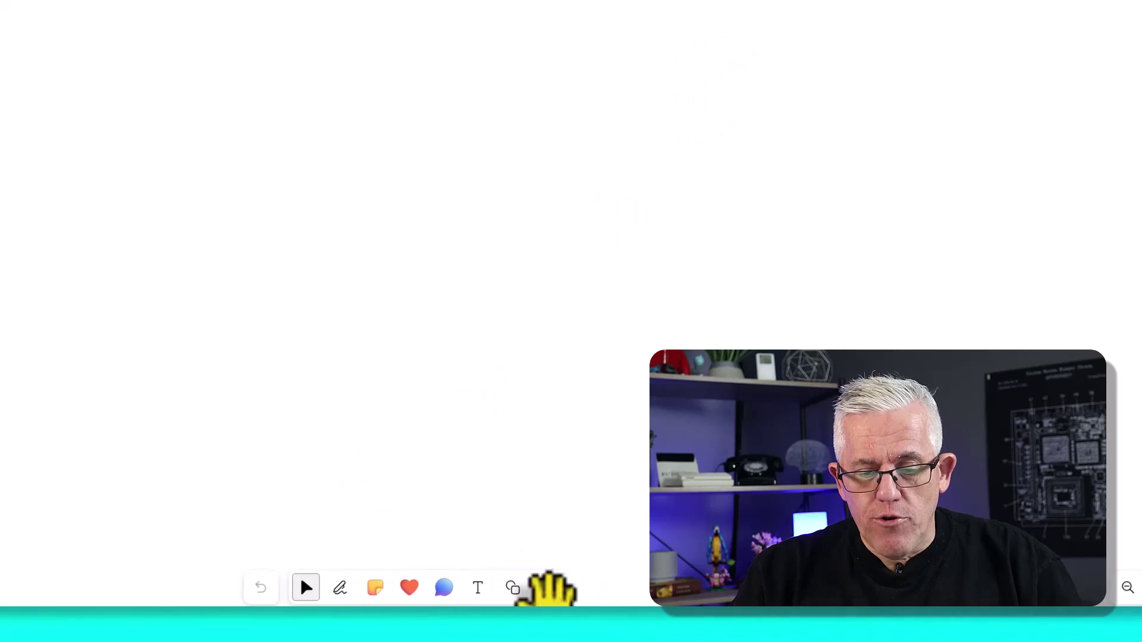
click(547, 587)
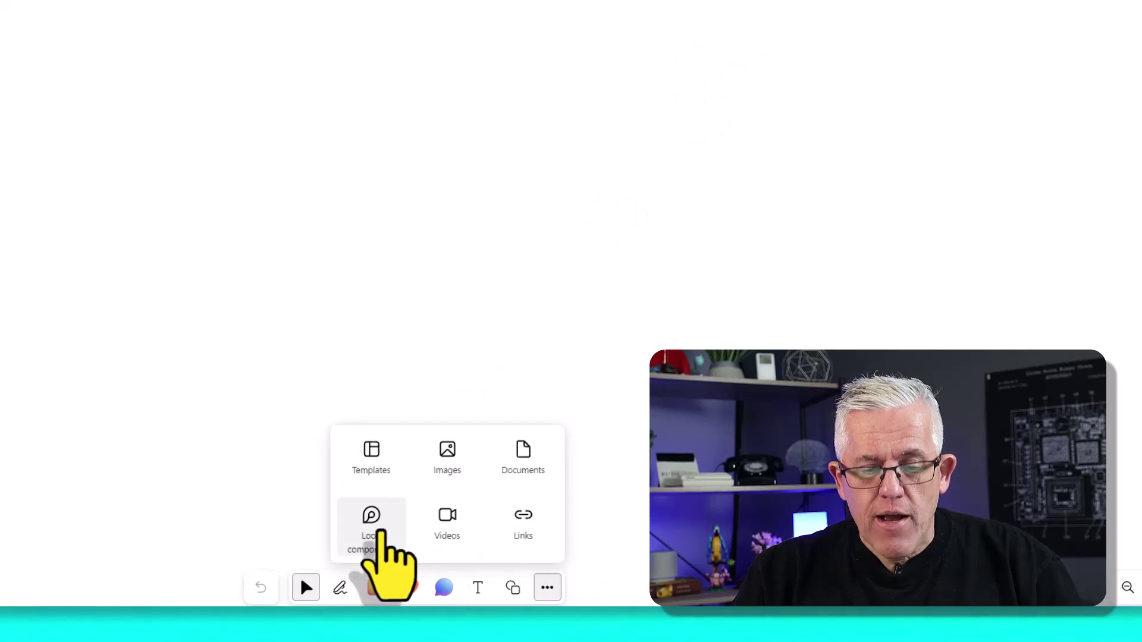
click(374, 524)
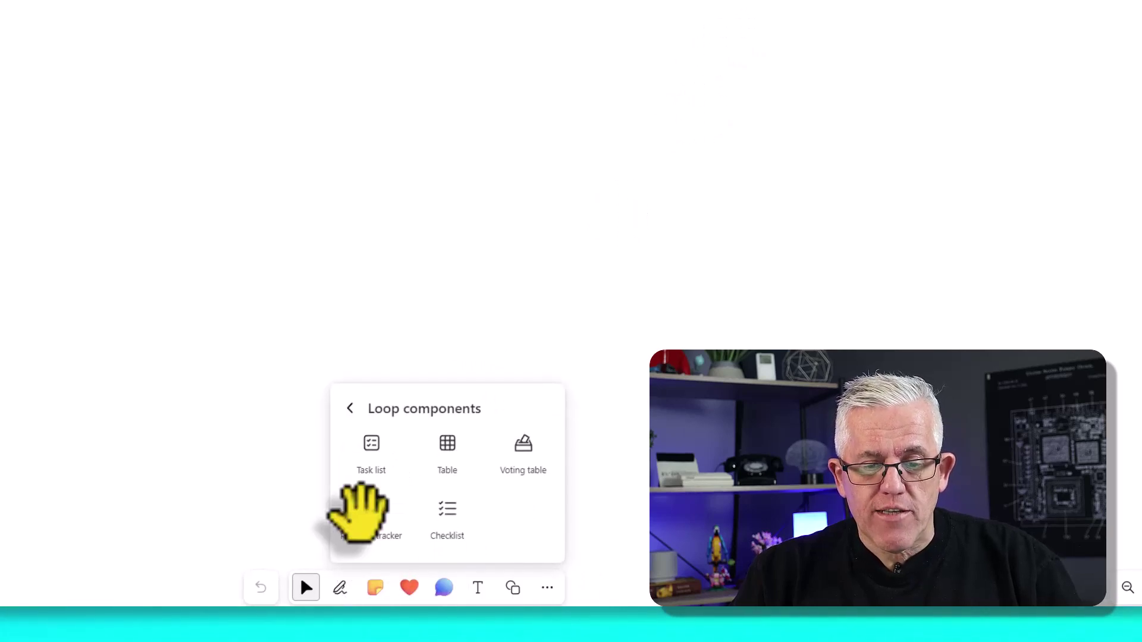
click(457, 452)
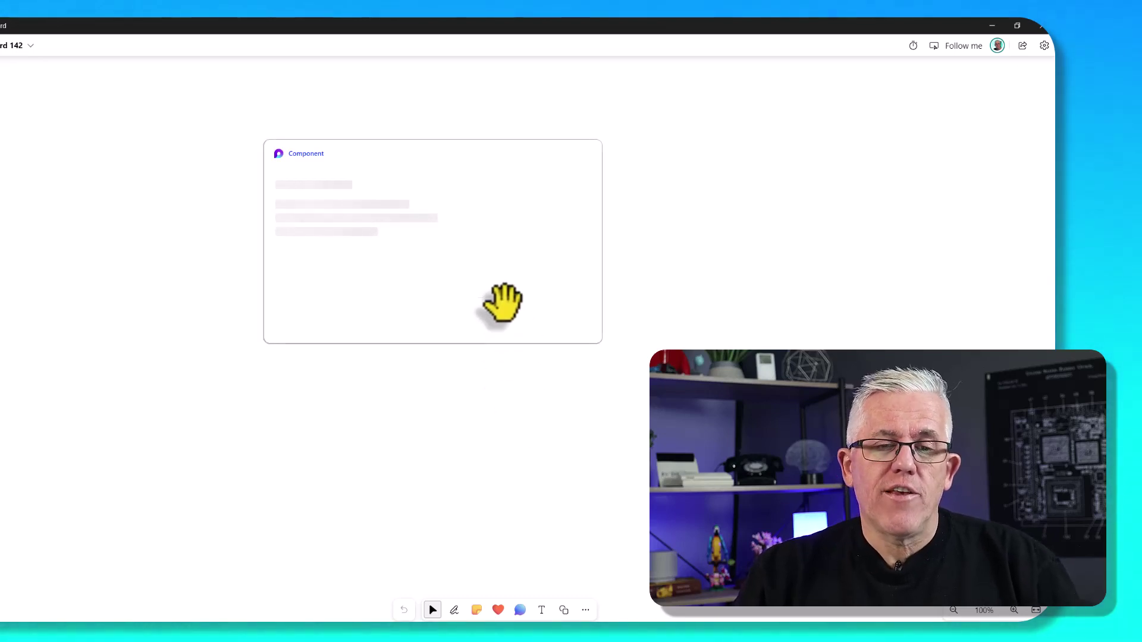
click(502, 302)
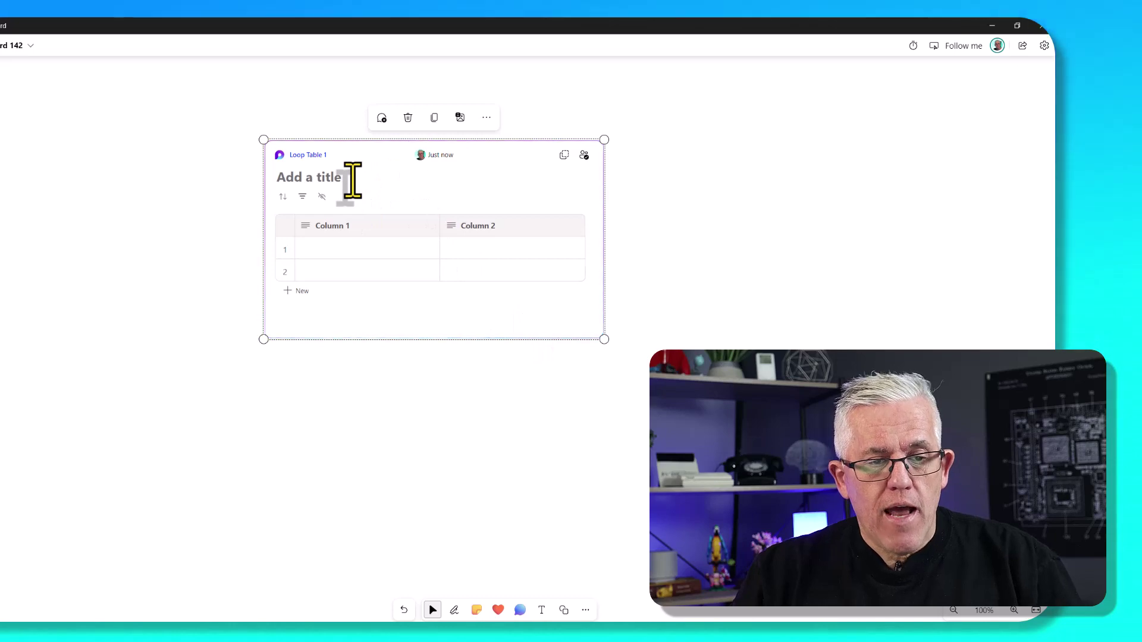
- Rename the table's Column 1 header to Idea
click(352, 179)
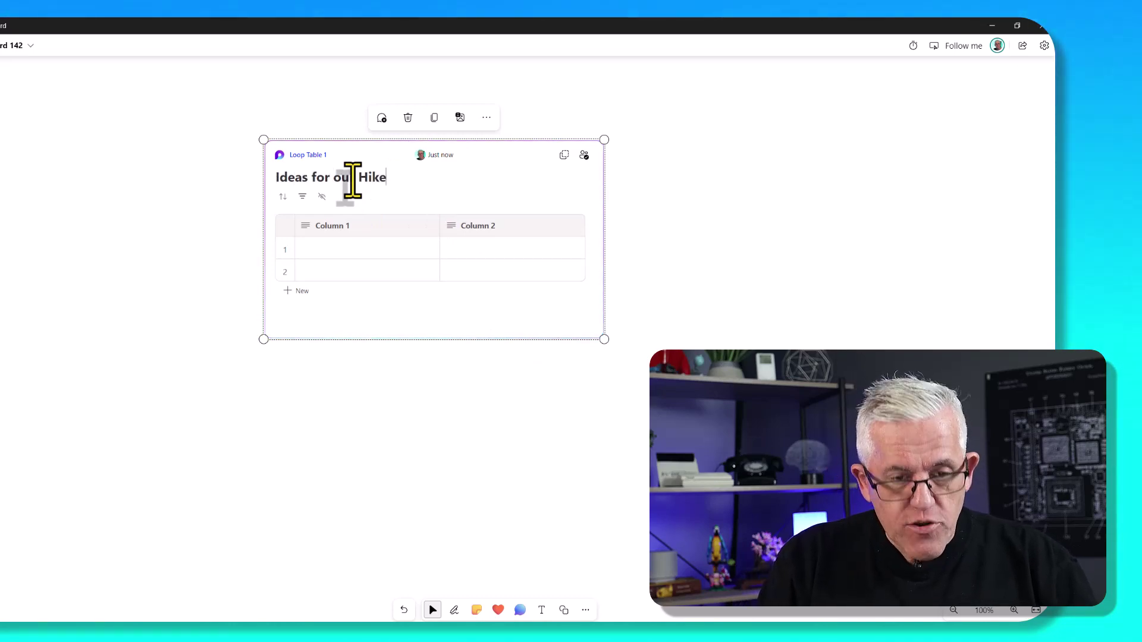
click(419, 250)
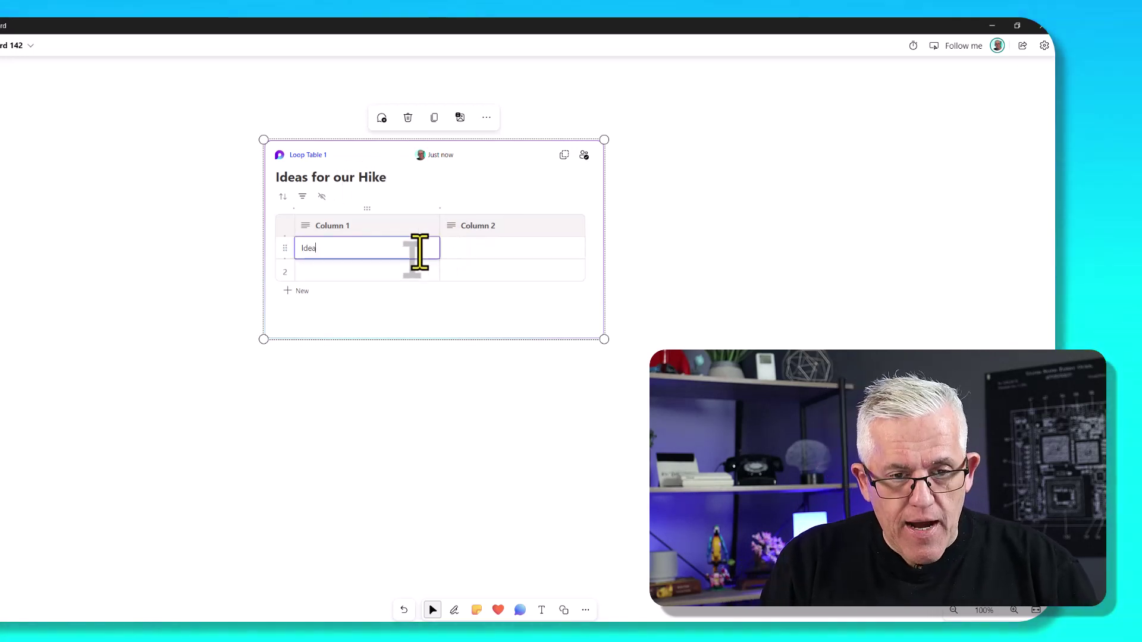
text(Idea)
click(411, 229)
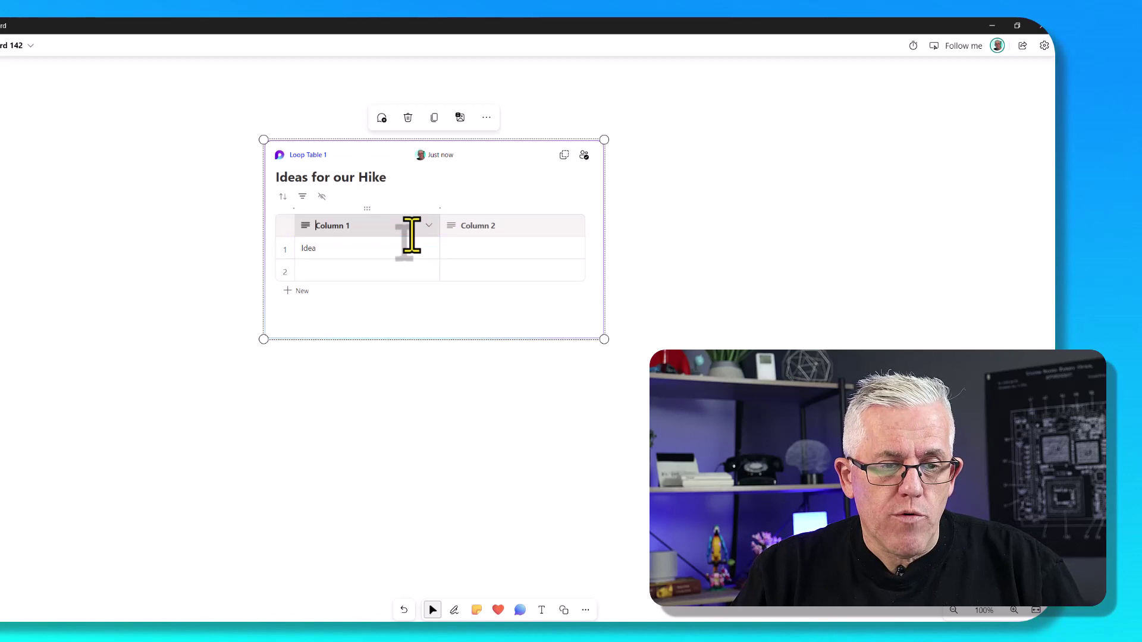
text(Idea)
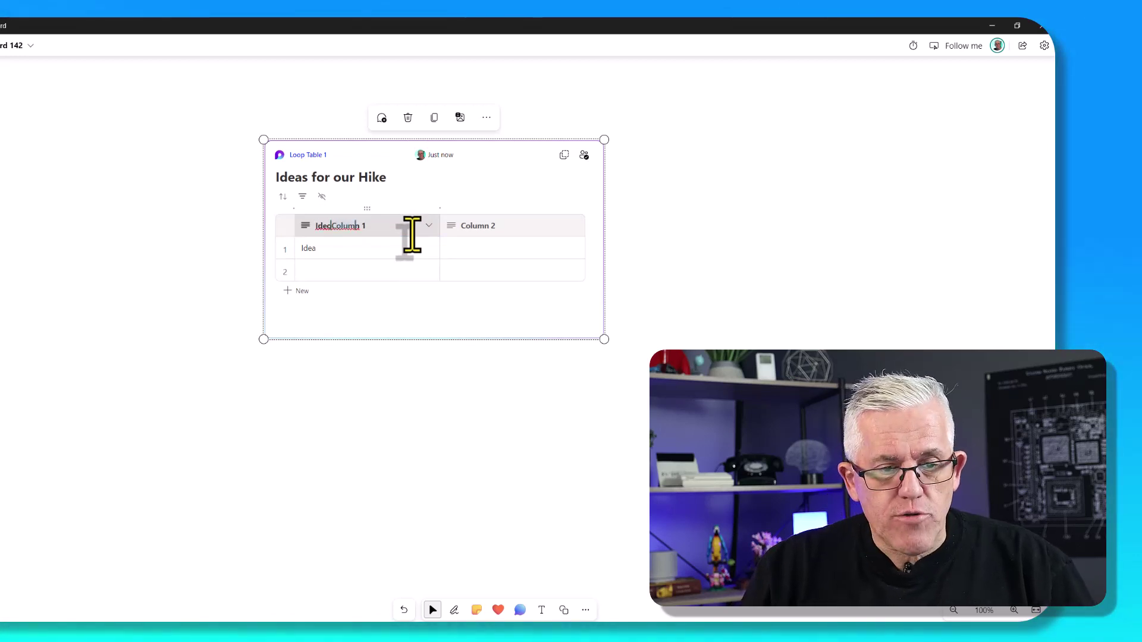
key(Delete)
key(Delete)
key(Delete)
key(Delete)
key(Delete)
key(Delete)
key(Delete)
key(Delete)
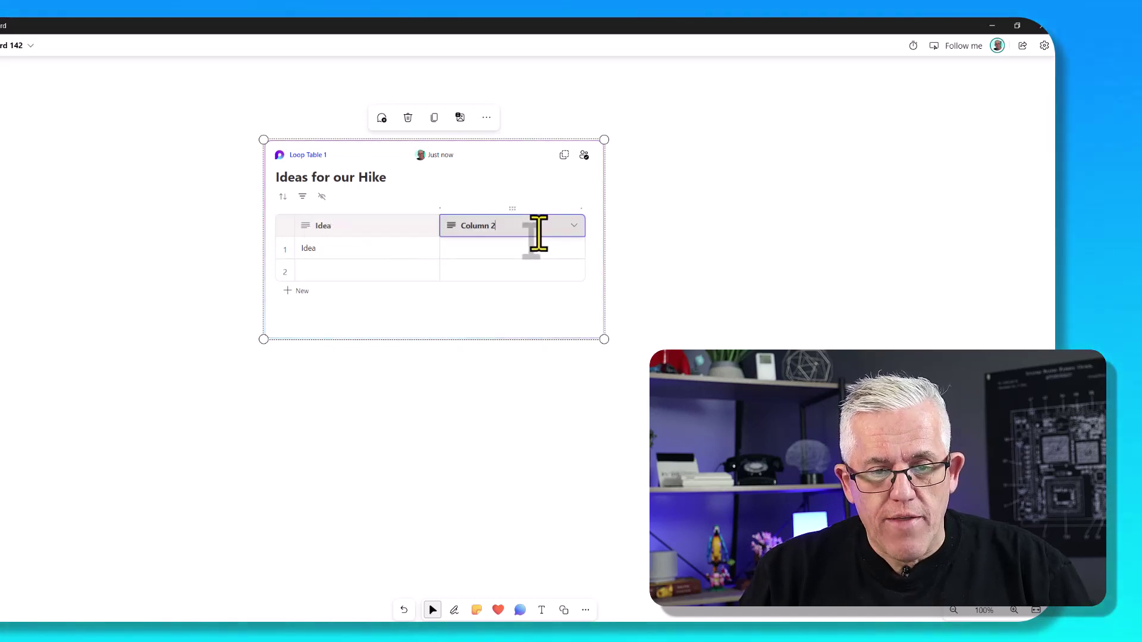
- Rename Column 2 to Owner and fill row 1 with SMORES and its owner's name
click(532, 231)
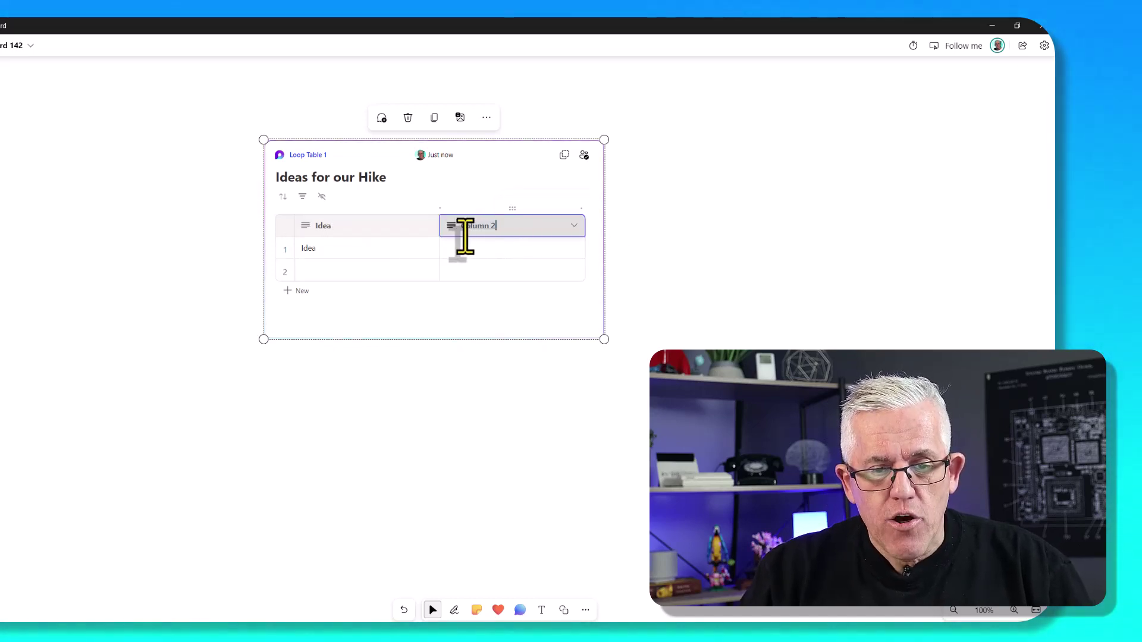
key(BackSpace)
key(BackSpace)
key(BackSpace)
key(BackSpace)
key(BackSpace)
key(BackSpace)
key(BackSpace)
key(BackSpace)
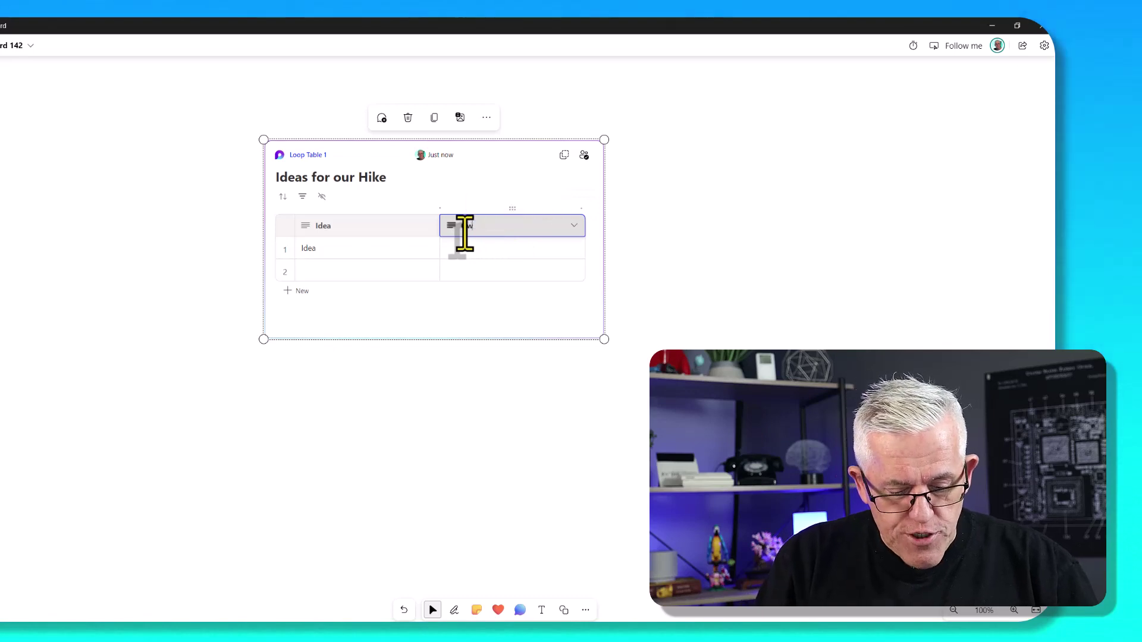
text(Owner)
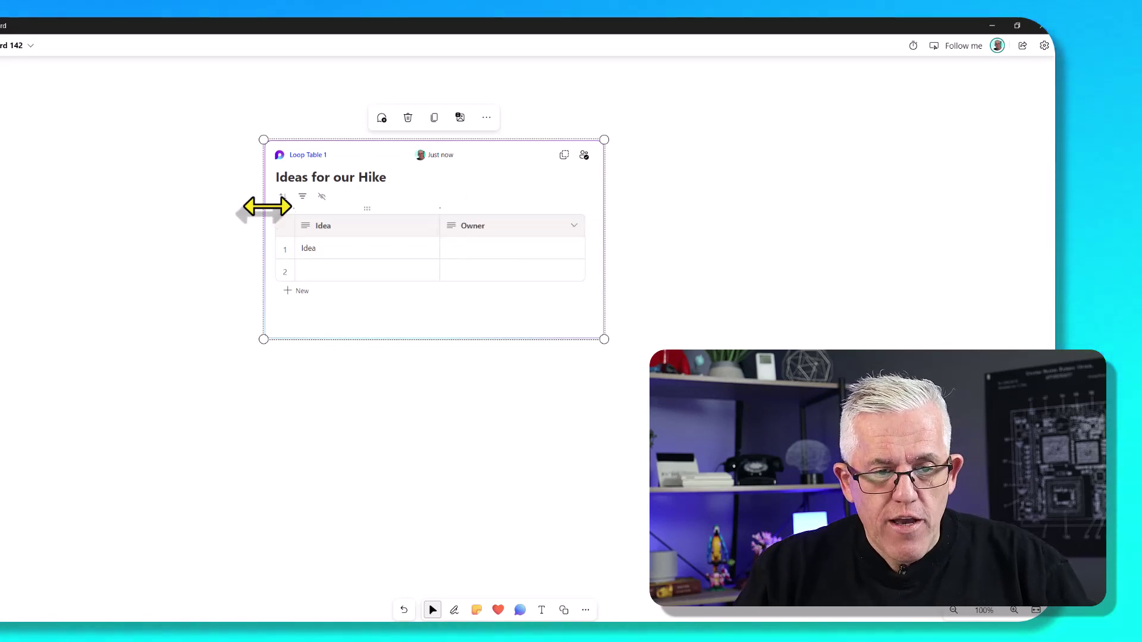
click(346, 250)
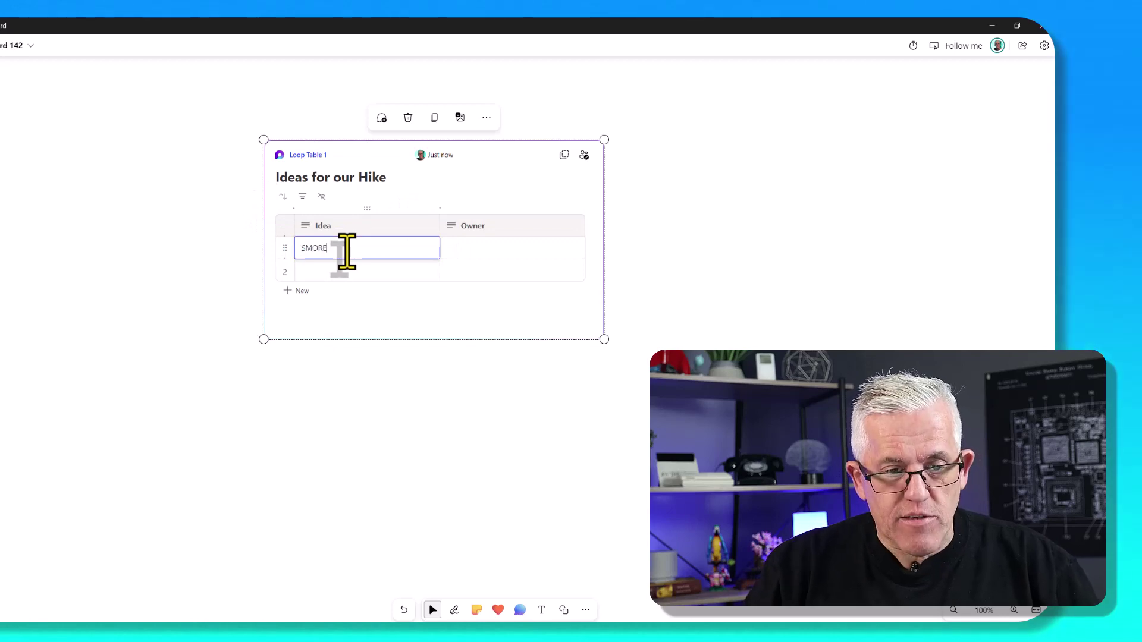
click(493, 248)
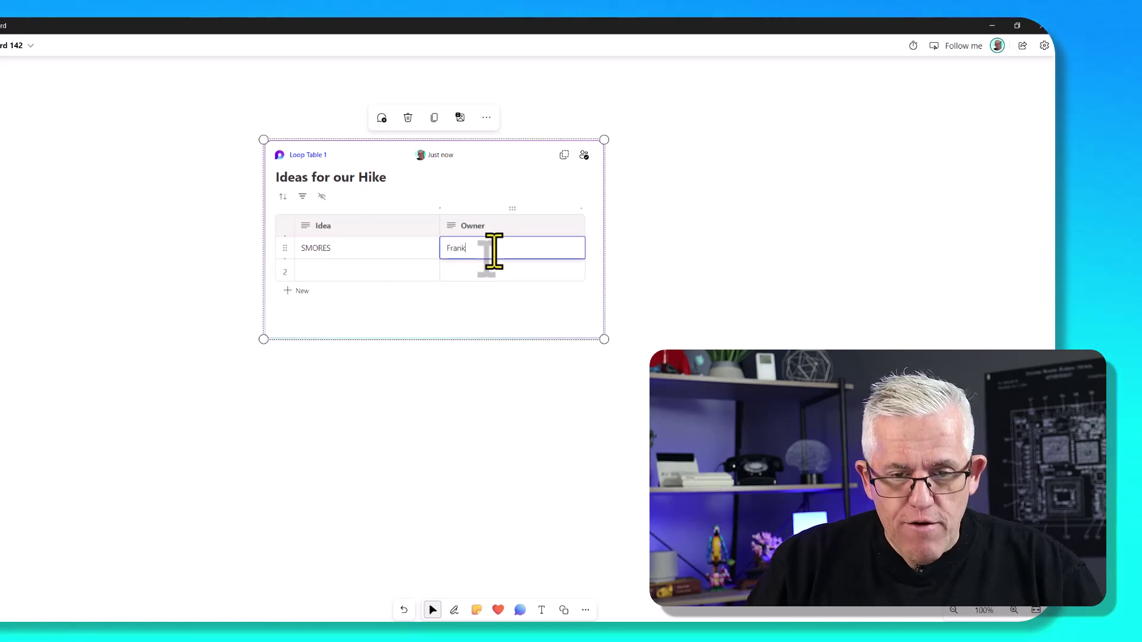
text(Frank)
click(501, 188)
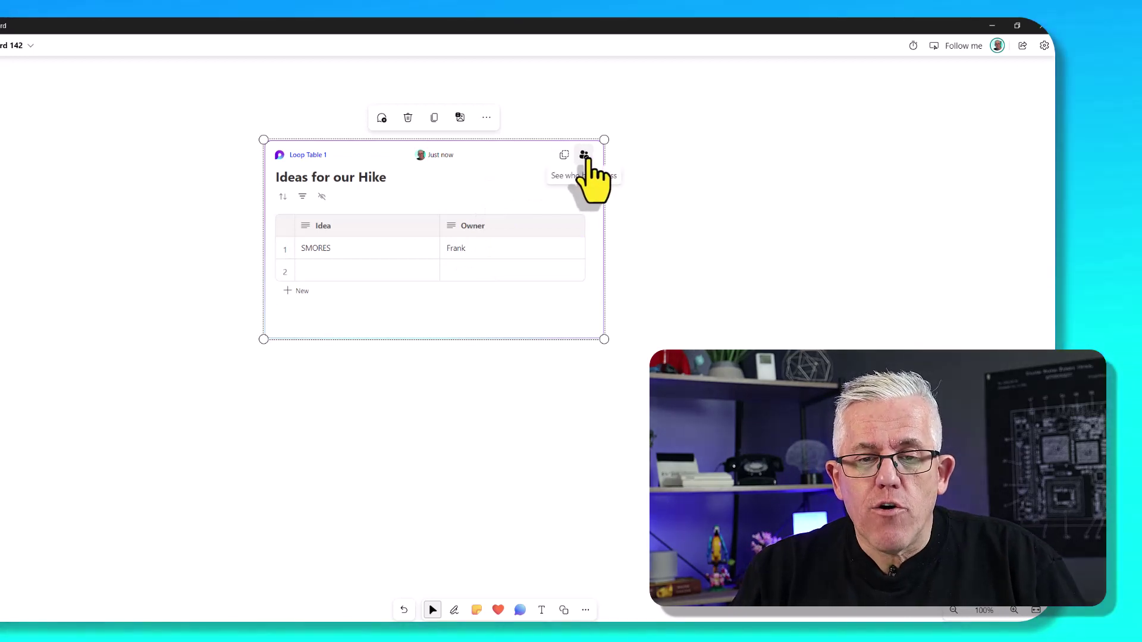
- In the Loop web table, add row 2 with idea Campfire and an owner's name
click(584, 156)
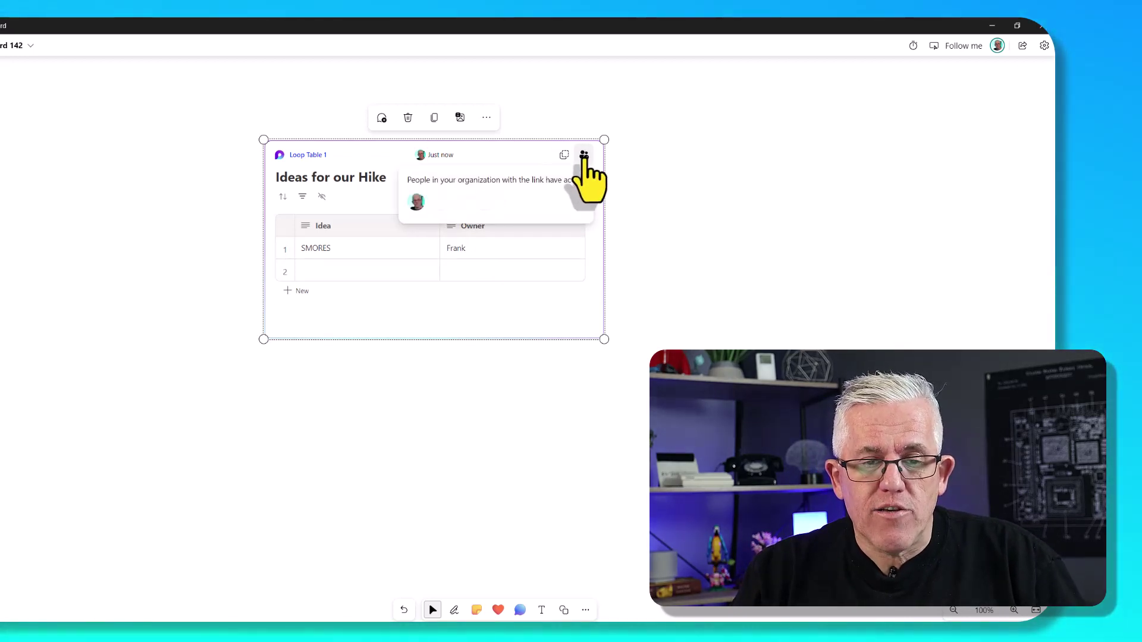
click(584, 156)
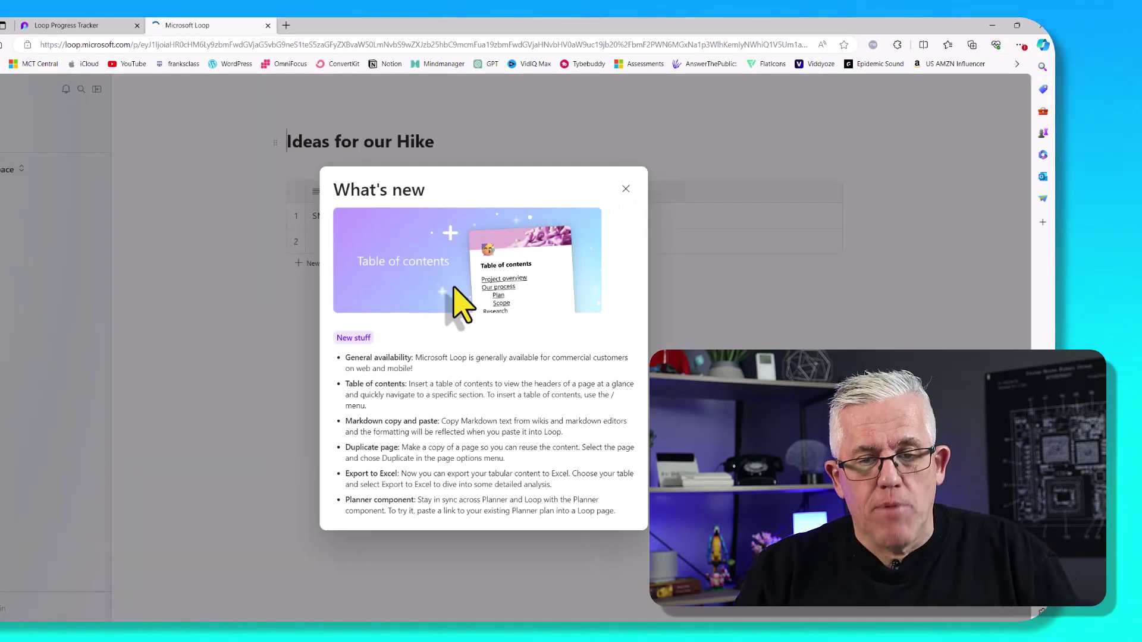
click(626, 189)
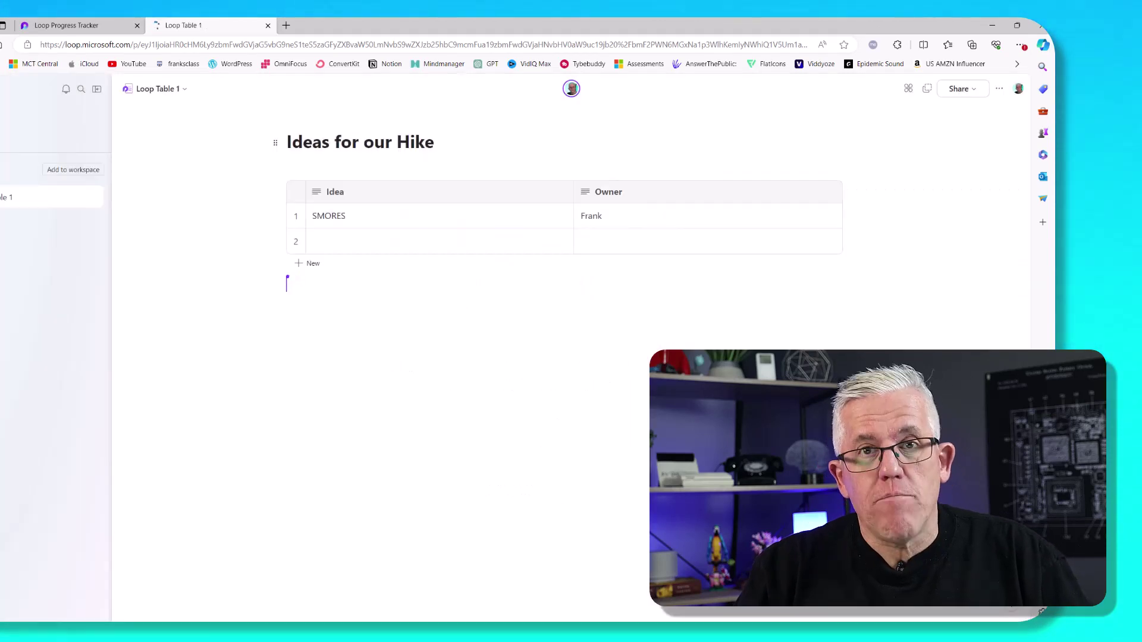
click(338, 246)
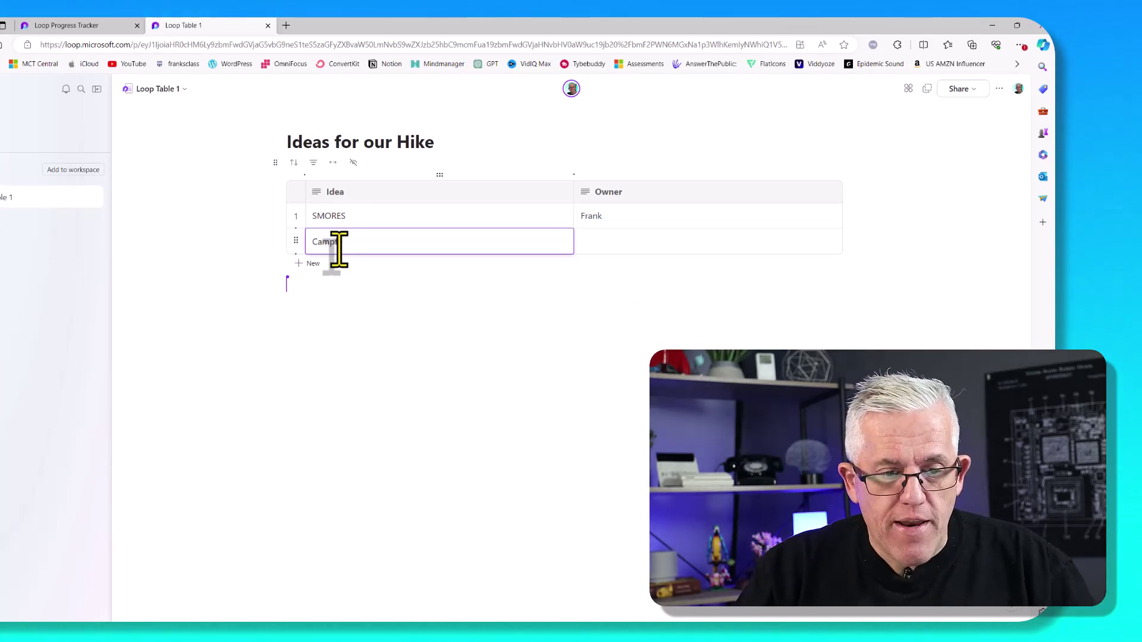
text(Campfire)
click(624, 249)
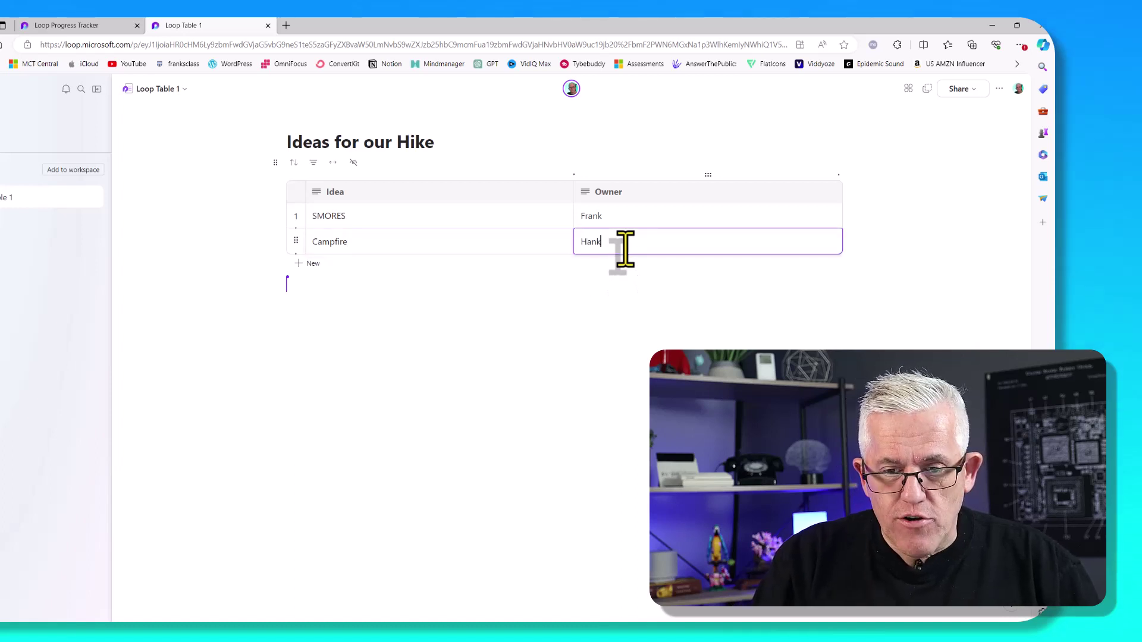
click(572, 354)
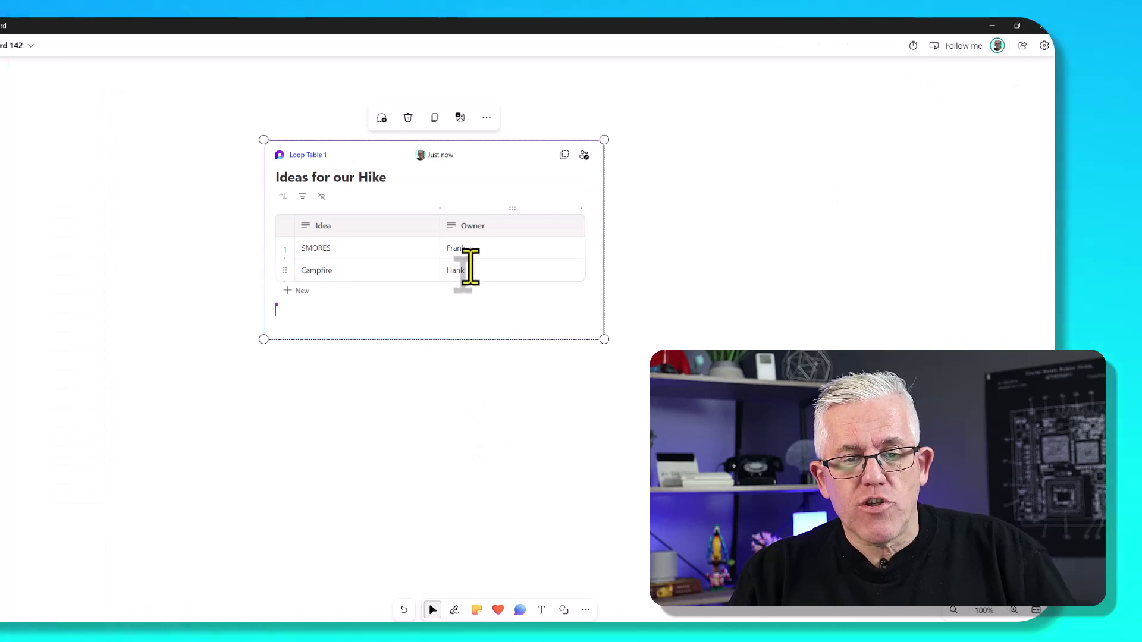
- On the whiteboard table, change Campfire's owner to match SMORES's owner, correcting a typo
click(476, 269)
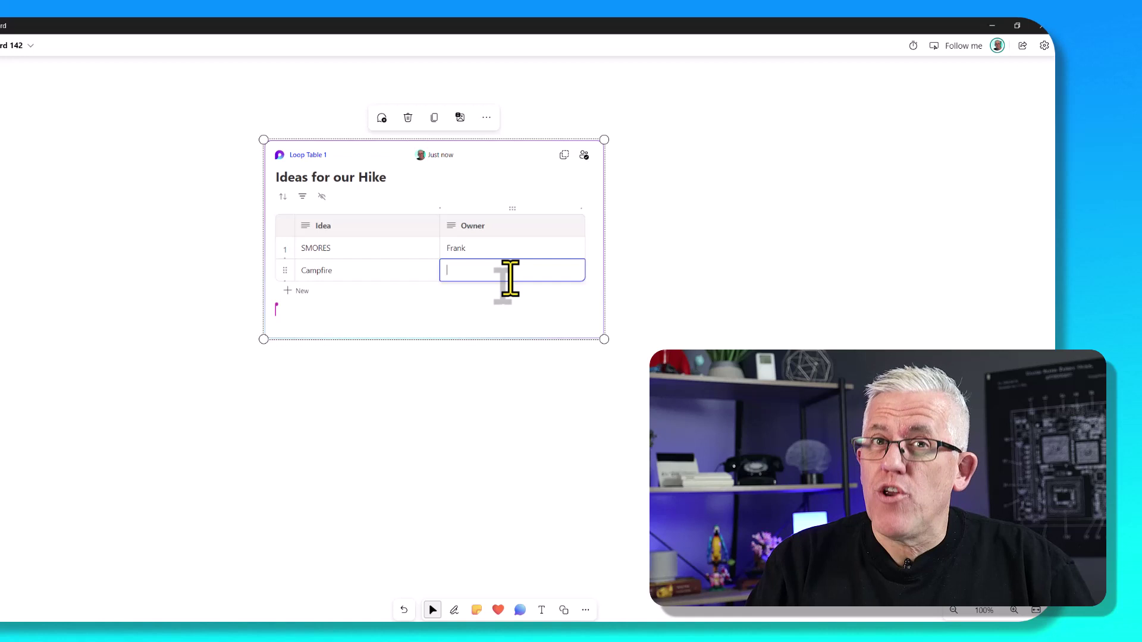
text(nlk)
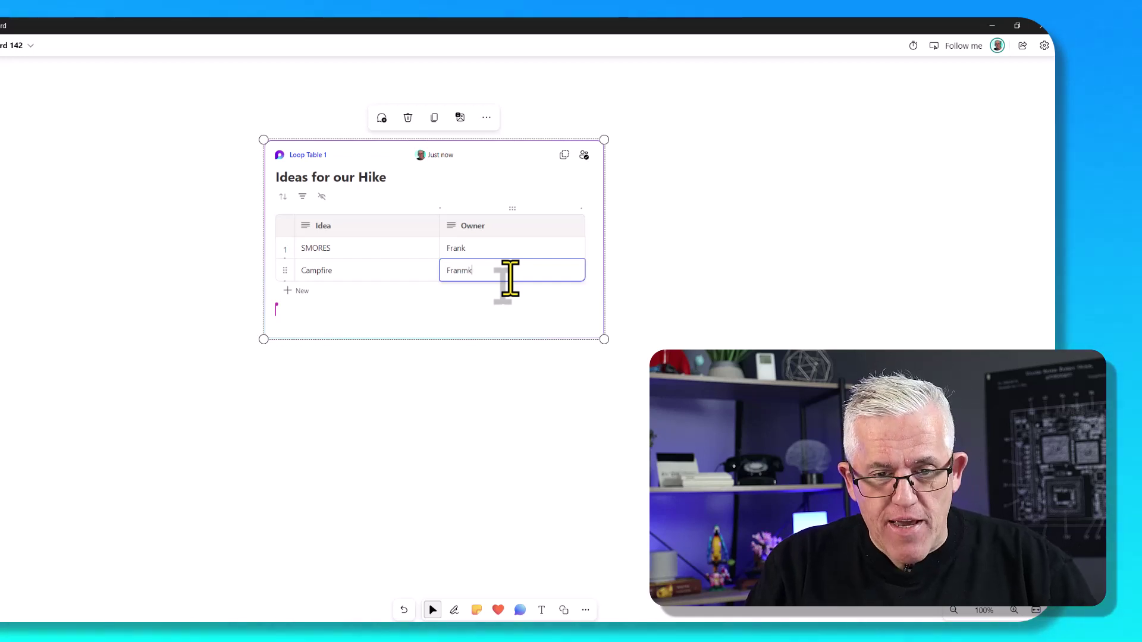
key(BackSpace)
text(k)
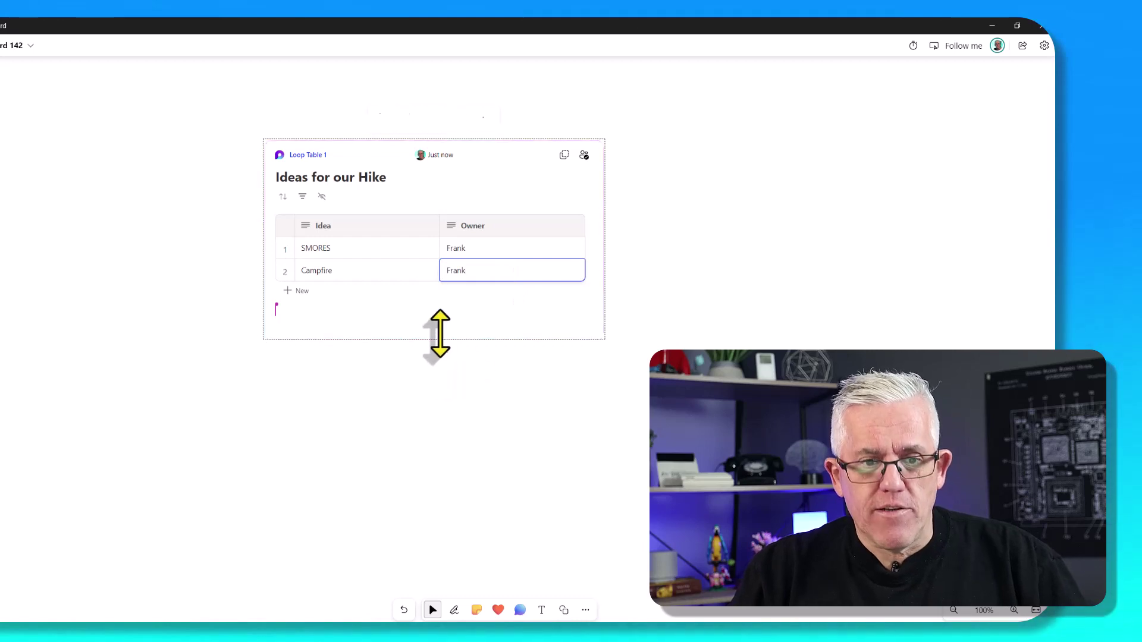
- Switch to the Loop Table 1 page in the browser to check the Owner cell
key(alt+Tab)
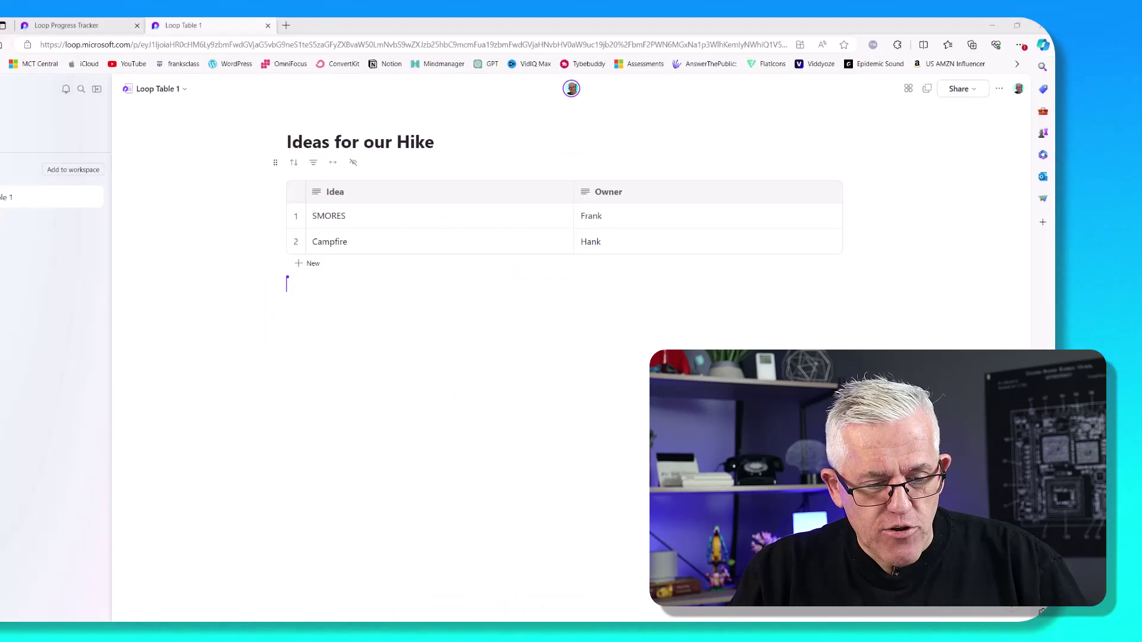